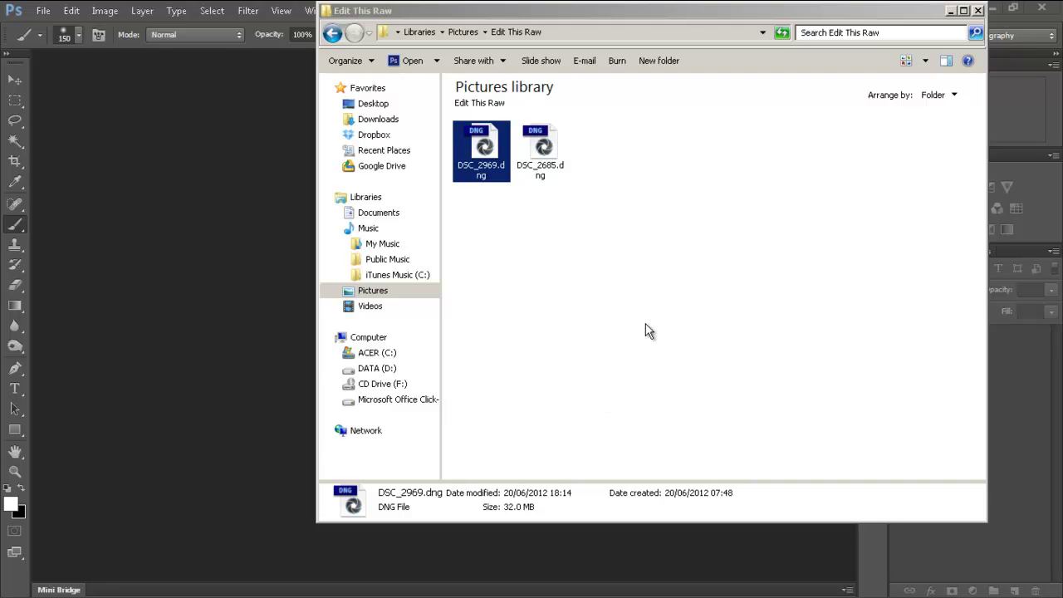
- Reposition the Edit This Raw folder window and send DSC_2969.dng into Photoshop's Camera Raw
left_click_drag(669, 17, 694, 45)
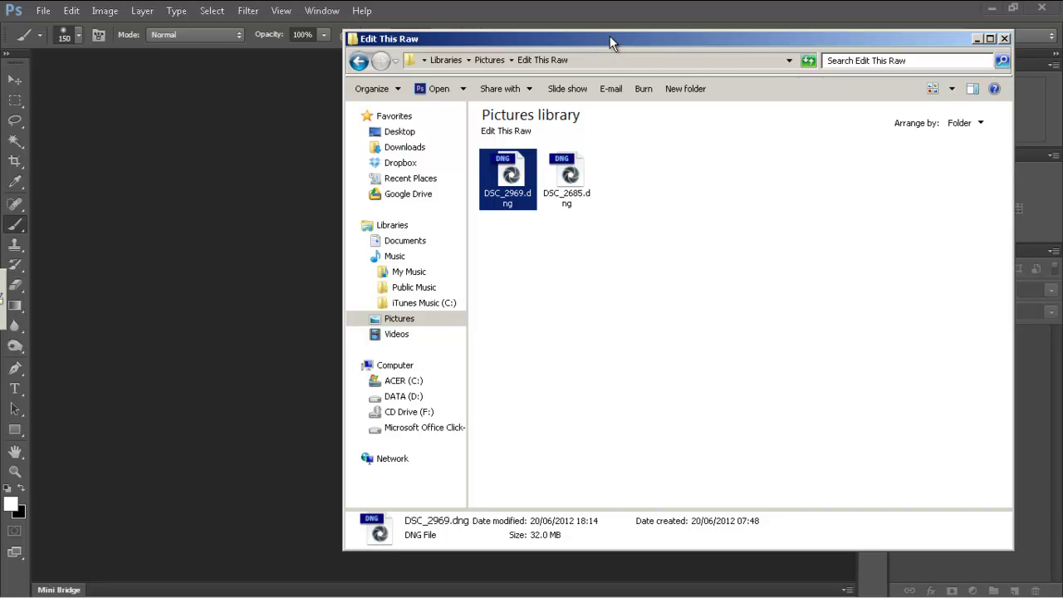
left_click_drag(627, 33, 645, 31)
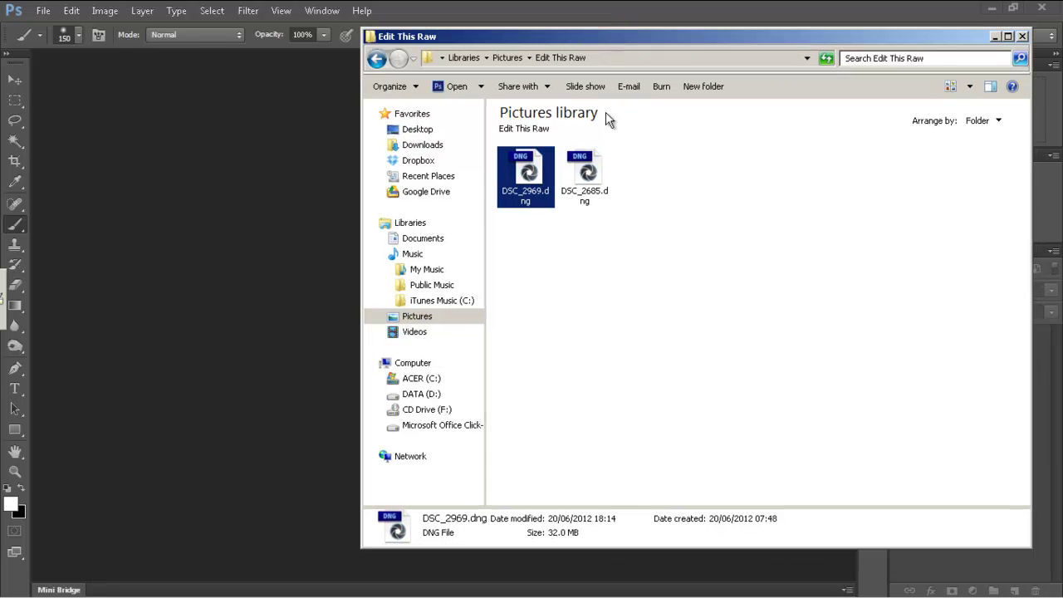
left_click(204, 270)
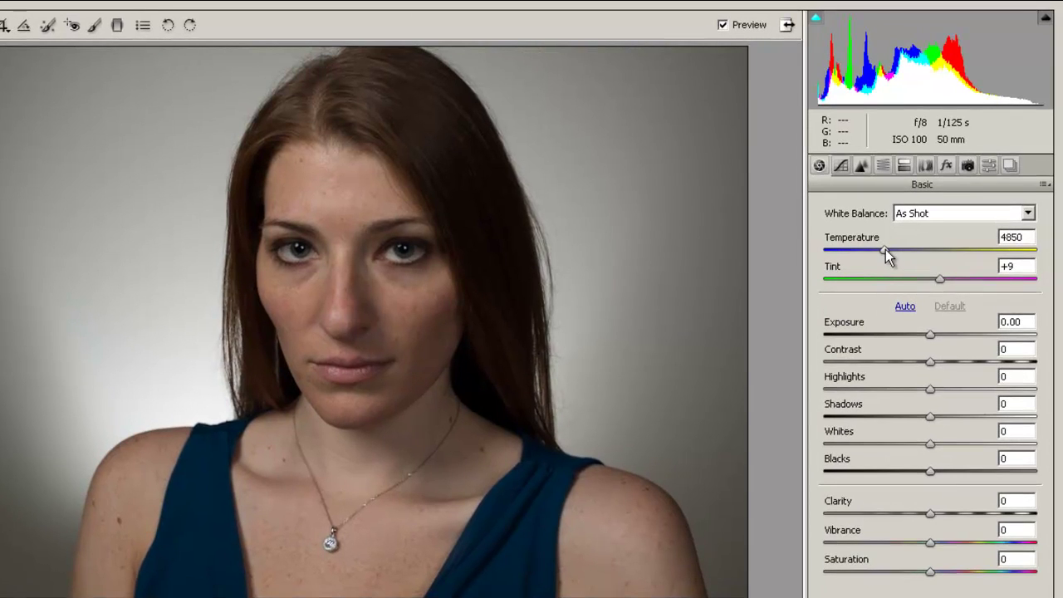
- Raise the white balance Temperature from 4850 to 5050
left_click(885, 249)
key("Up")
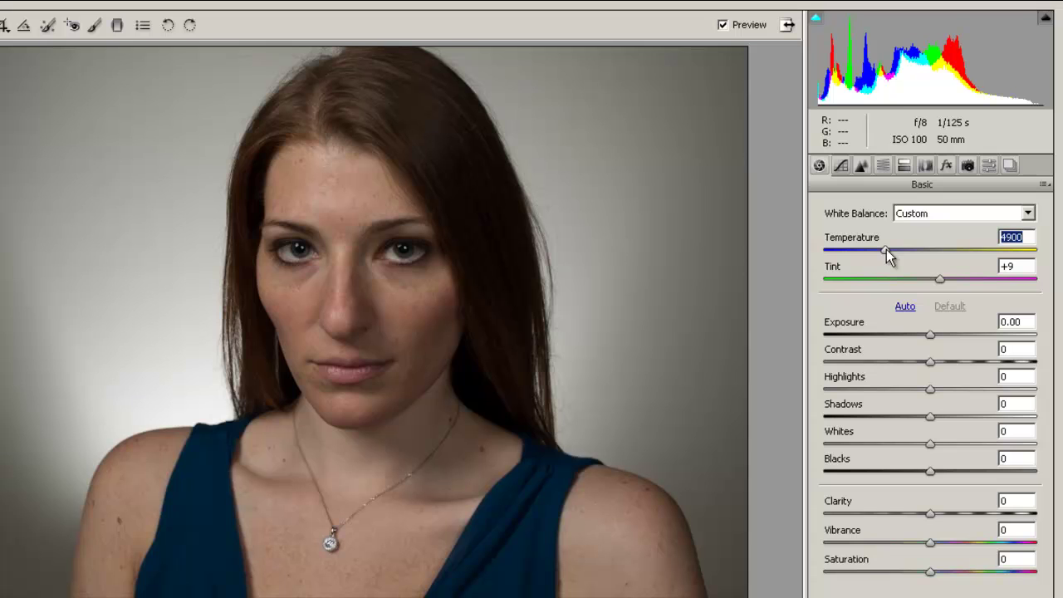
left_click_drag(886, 249, 888, 249)
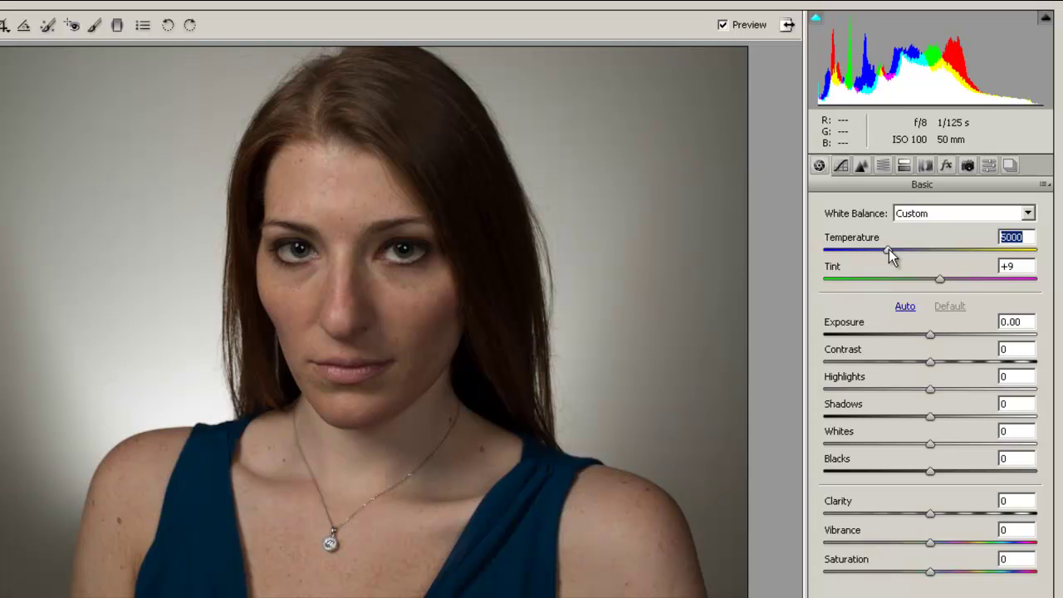
key("Up")
- Toggle Preview repeatedly to compare the warmer portrait with the original, ending with adjustments shown
left_click(723, 26)
left_click(727, 26)
left_click(727, 25)
left_click(727, 25)
left_click(728, 25)
left_click(728, 26)
left_click(728, 26)
left_click(728, 25)
left_click(728, 26)
left_click(728, 26)
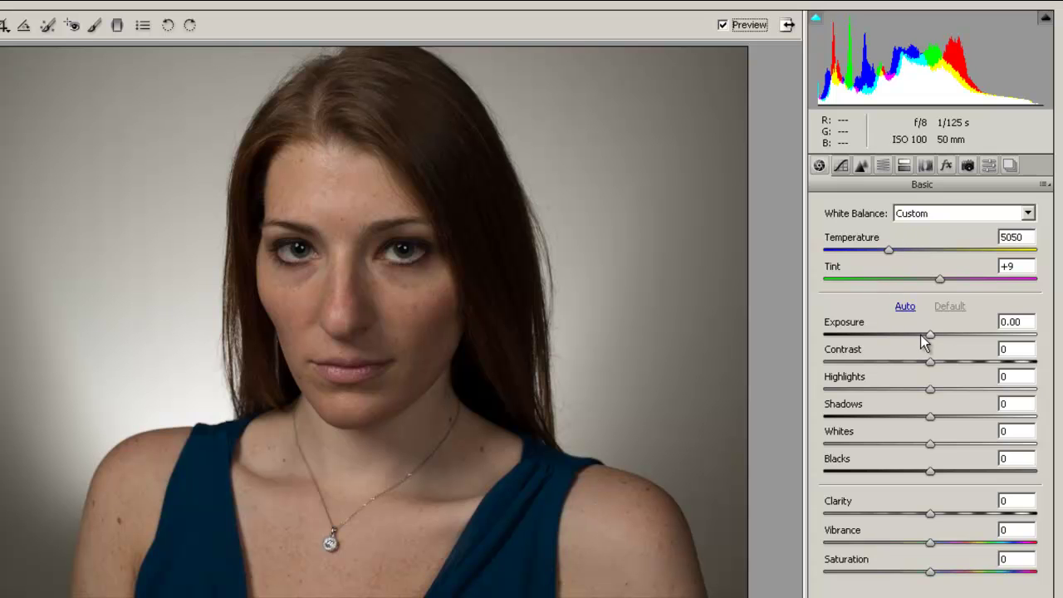
- Set Exposure +0.70, Contrast +3, Shadows +2, Blacks +2 and Clarity +2 in the Basic panel
left_click_drag(932, 334, 945, 333)
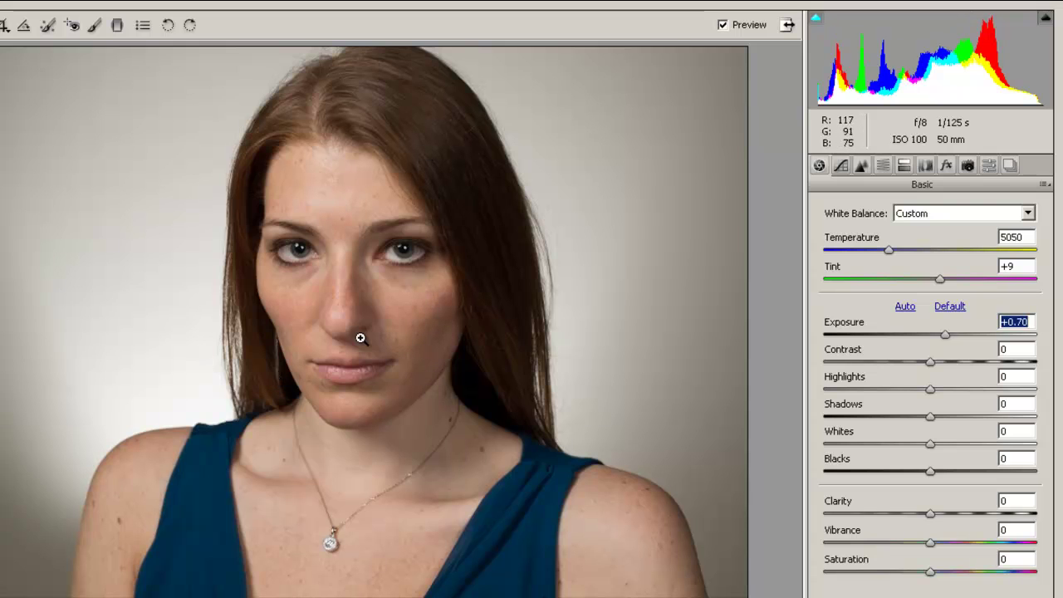
left_click_drag(929, 362, 933, 359)
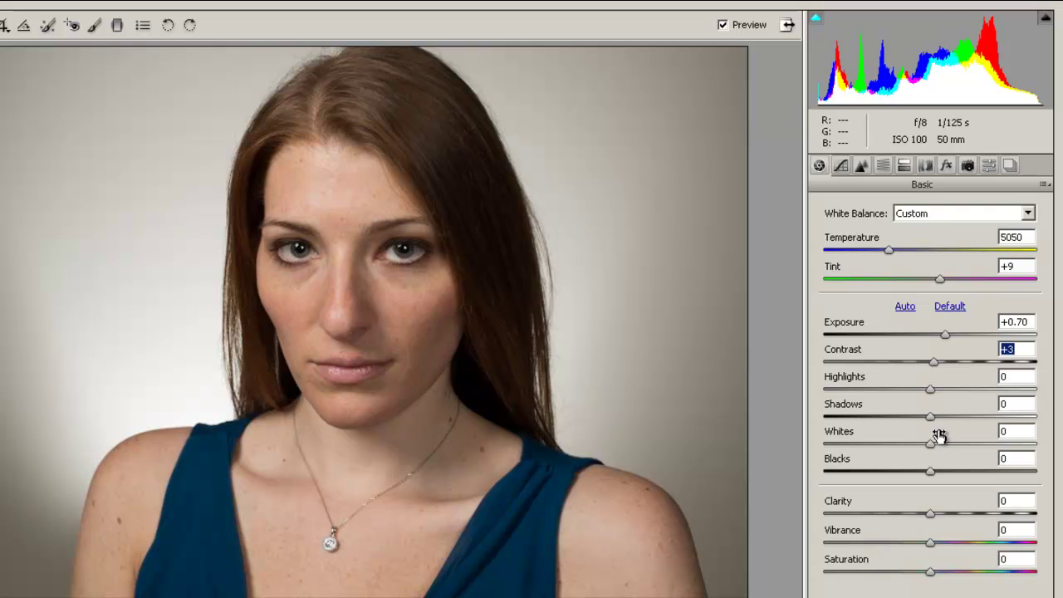
left_click_drag(931, 417, 933, 414)
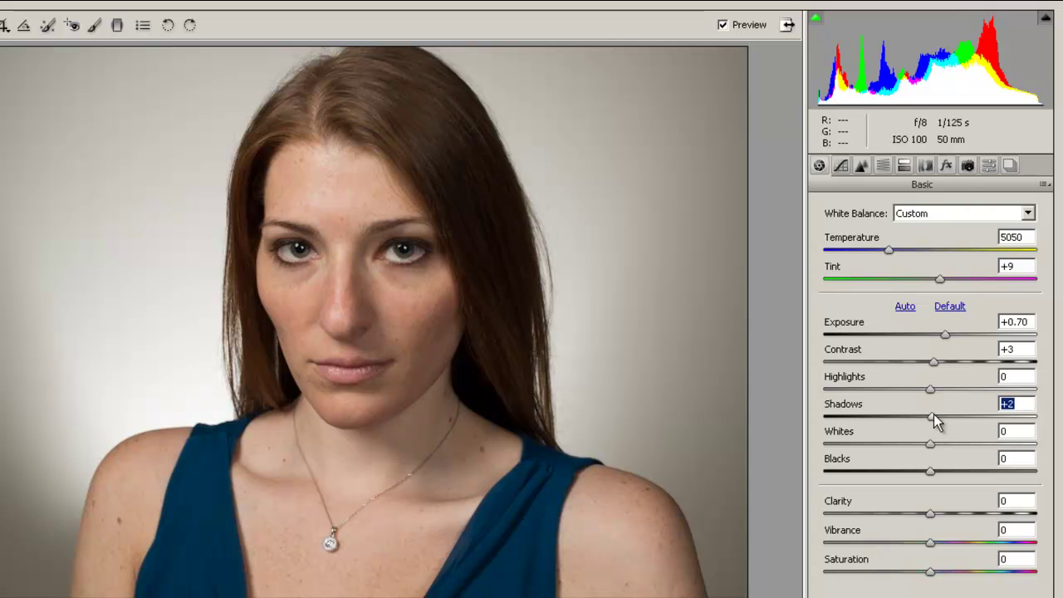
left_click(930, 470)
left_click_drag(930, 471, 934, 474)
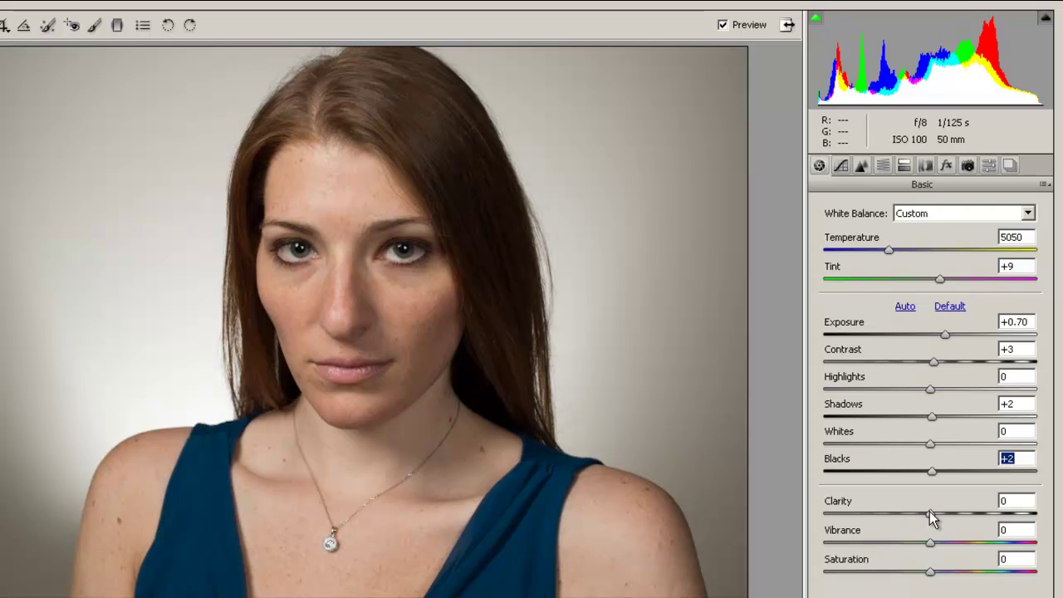
left_click_drag(930, 512, 933, 514)
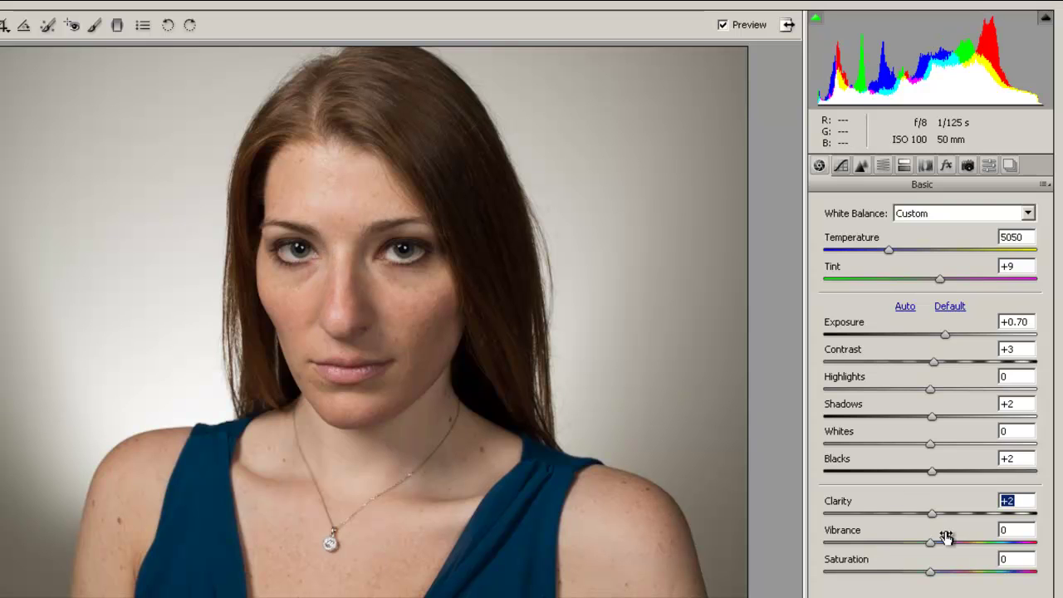
- In the Detail tab, view the portrait at 100% centred on the eye
left_click(860, 165)
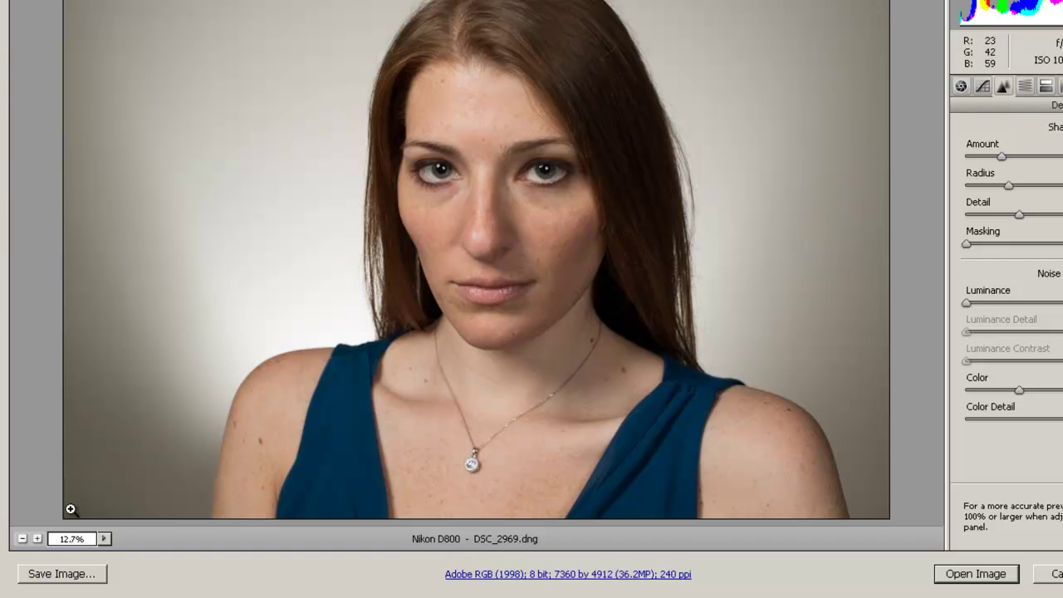
left_click(104, 538)
left_click(76, 442)
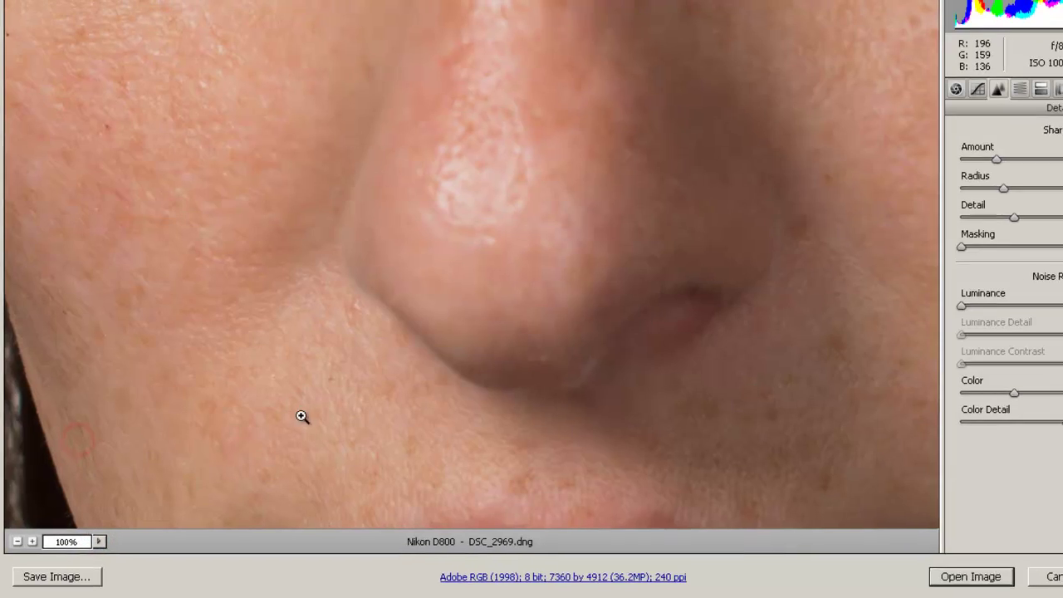
left_click_drag(488, 123, 557, 186)
left_click_drag(415, 265, 415, 451)
left_click_drag(415, 342, 429, 442)
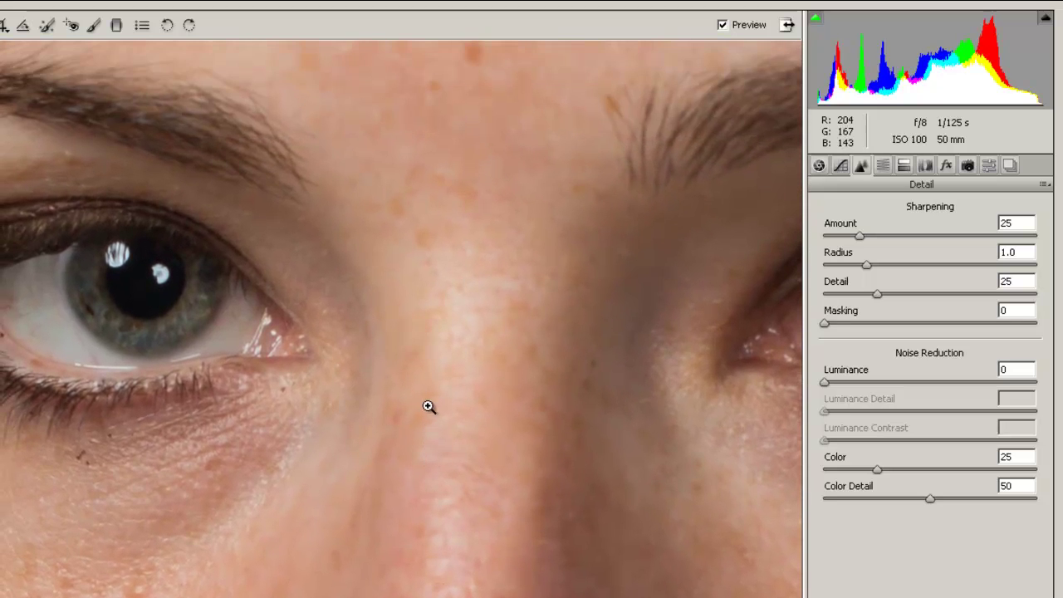
left_click_drag(422, 373, 452, 389)
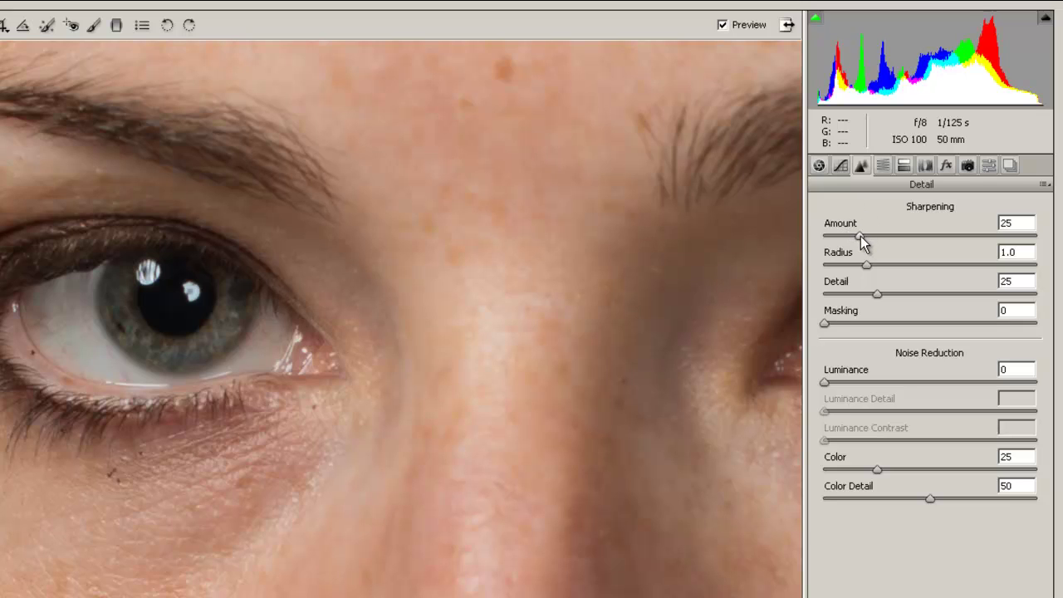
- Set sharpening Amount 39, Radius 1.2, Detail 31 and Masking 4
left_click_drag(860, 241, 867, 242)
mouse_move(868, 266)
left_mouse_down()
mouse_move(885, 262)
mouse_move(880, 294)
mouse_move(894, 289)
left_mouse_up()
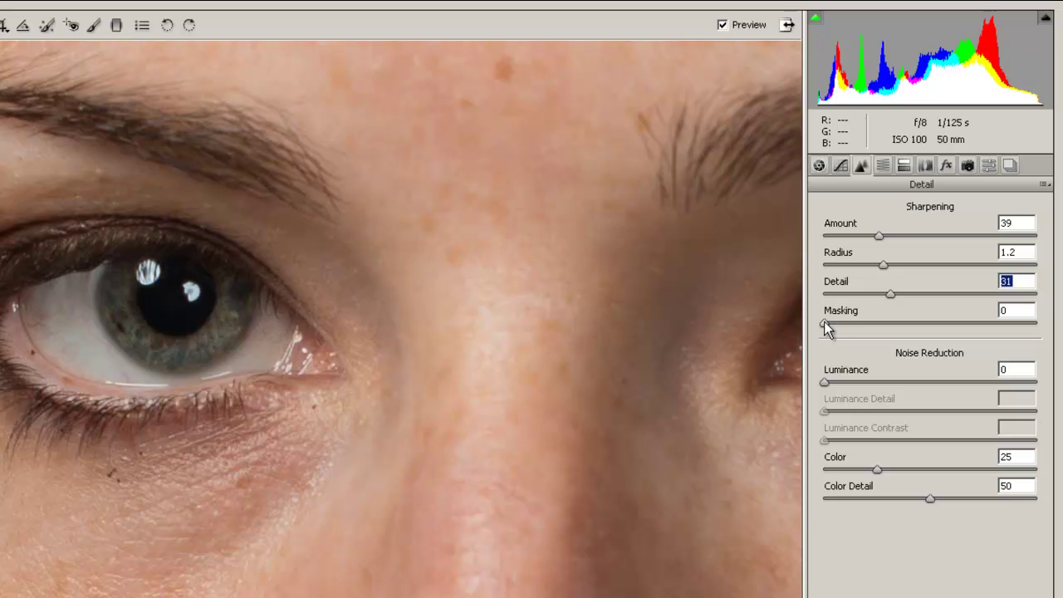
left_click_drag(826, 325, 833, 325)
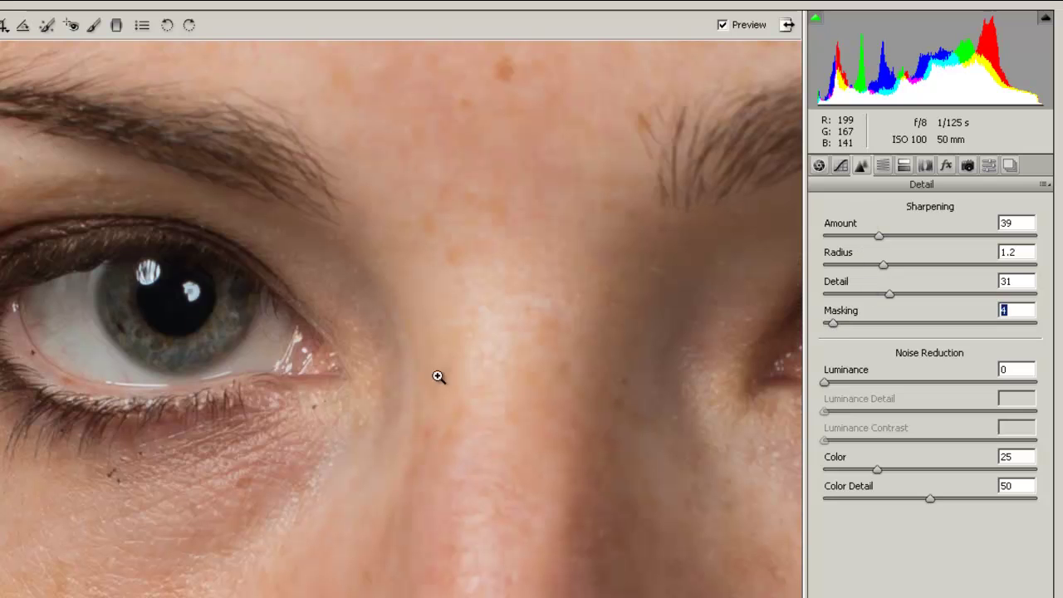
- Raise sharpening Masking to 31 and Amount from 39 to 42
left_click_drag(833, 323, 834, 325)
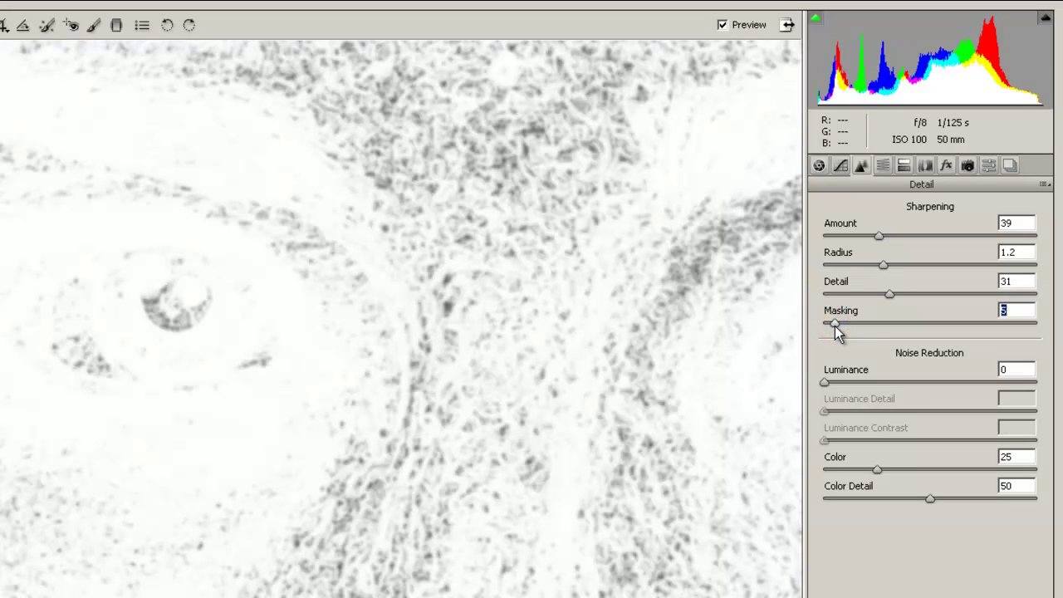
left_click_drag(837, 325, 868, 324)
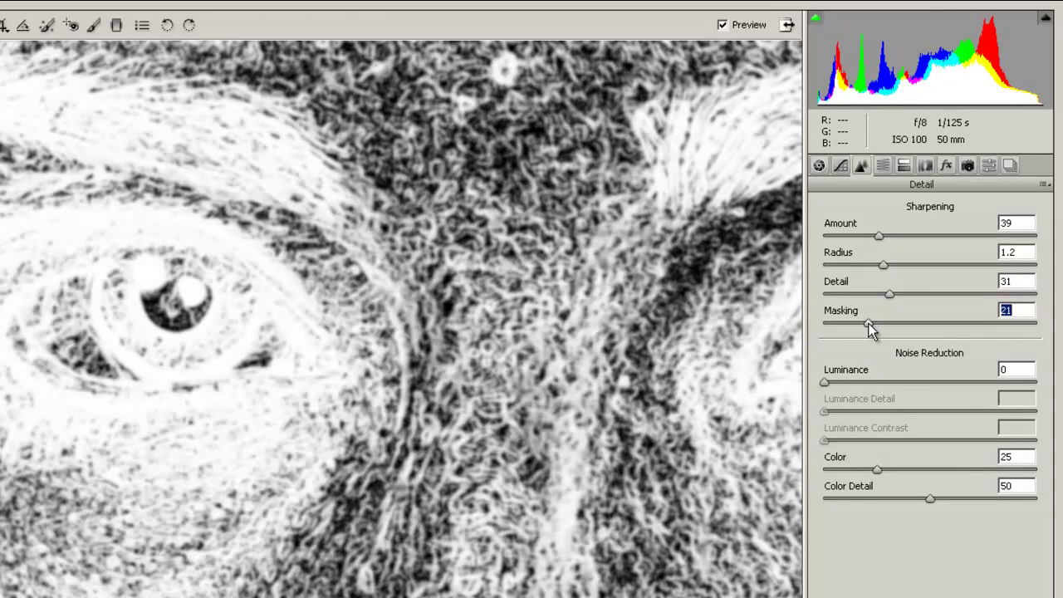
left_click_drag(865, 323, 892, 327)
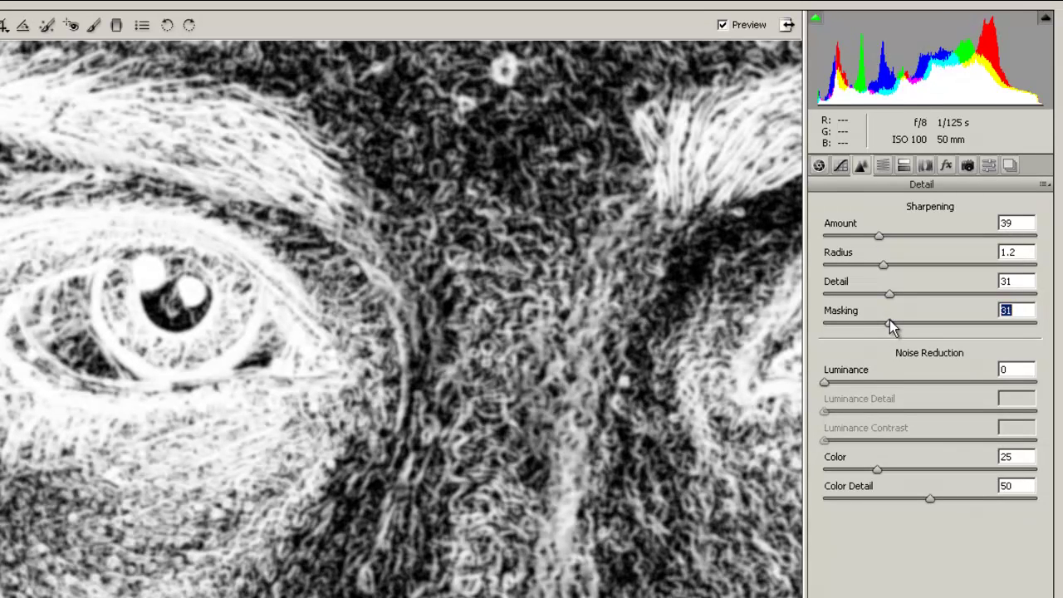
left_click_drag(892, 327, 891, 326)
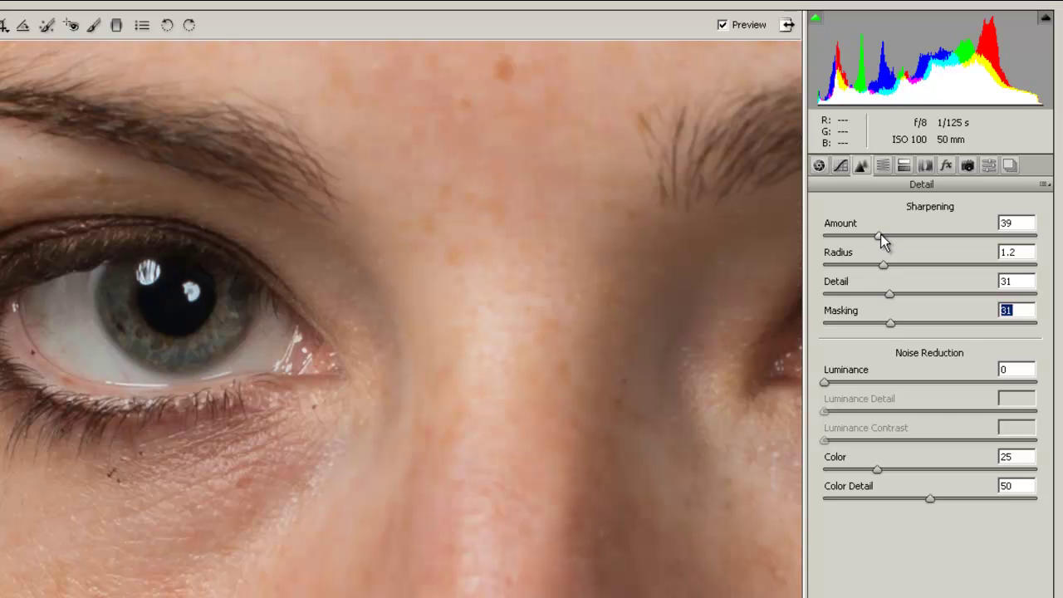
left_click_drag(880, 236, 885, 238)
- Toggle Preview to compare the sharpened portrait with the unsharpened original
left_click(722, 25)
left_click(723, 25)
left_click(723, 26)
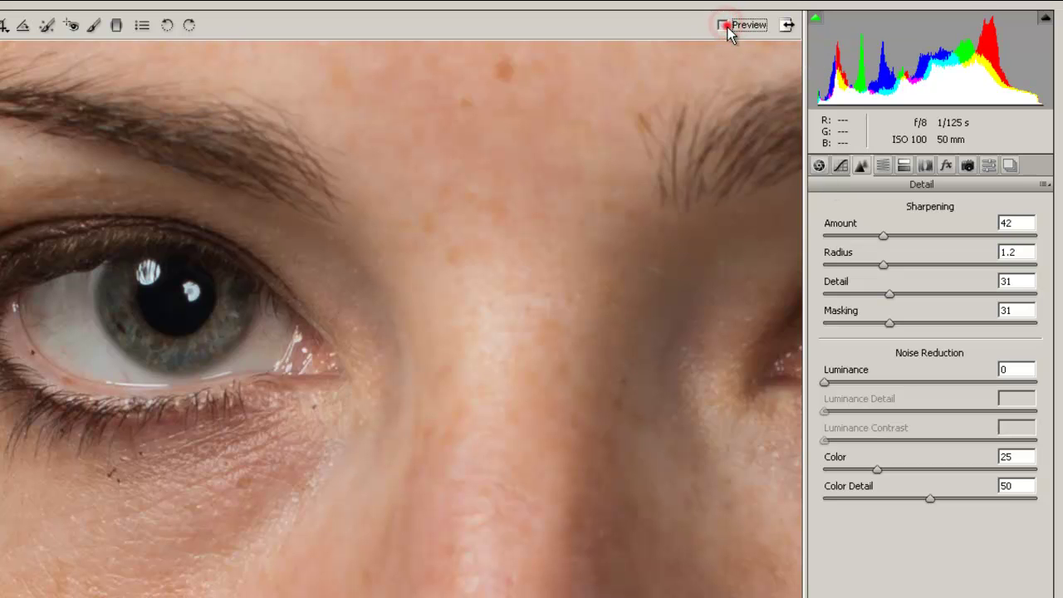
left_click(723, 26)
left_click(723, 26)
left_click(723, 26)
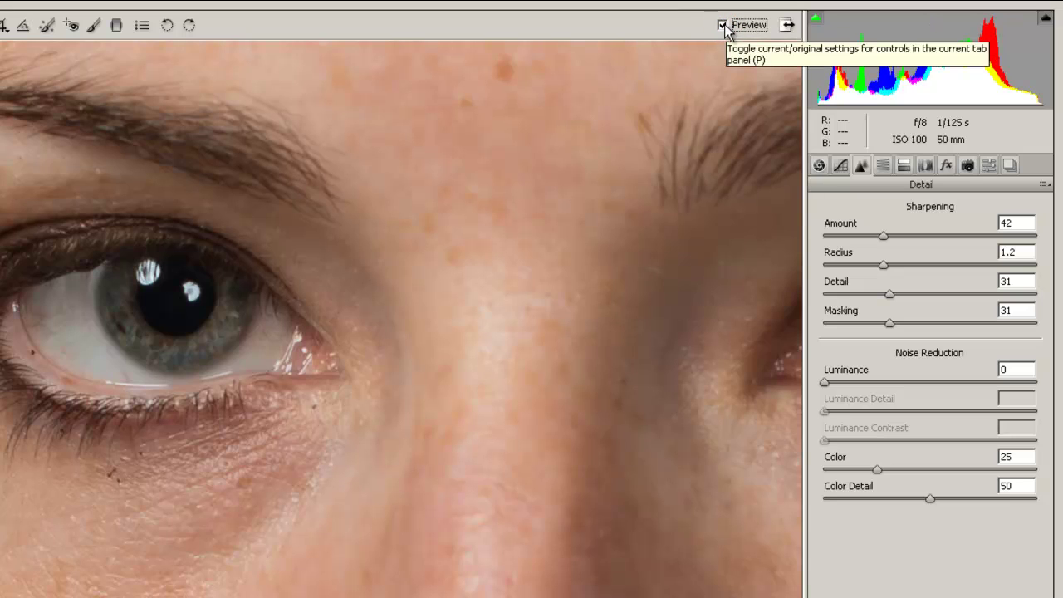
left_click(723, 26)
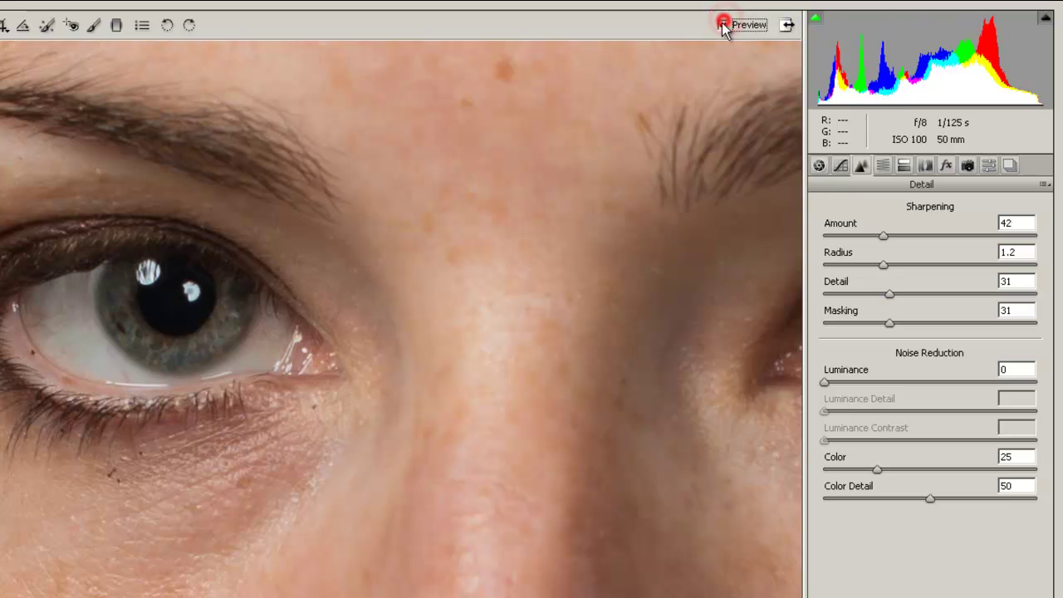
- Pan across both eyes, then re-zoom to 100% and pan the close-up face
left_click_drag(553, 306, 372, 266)
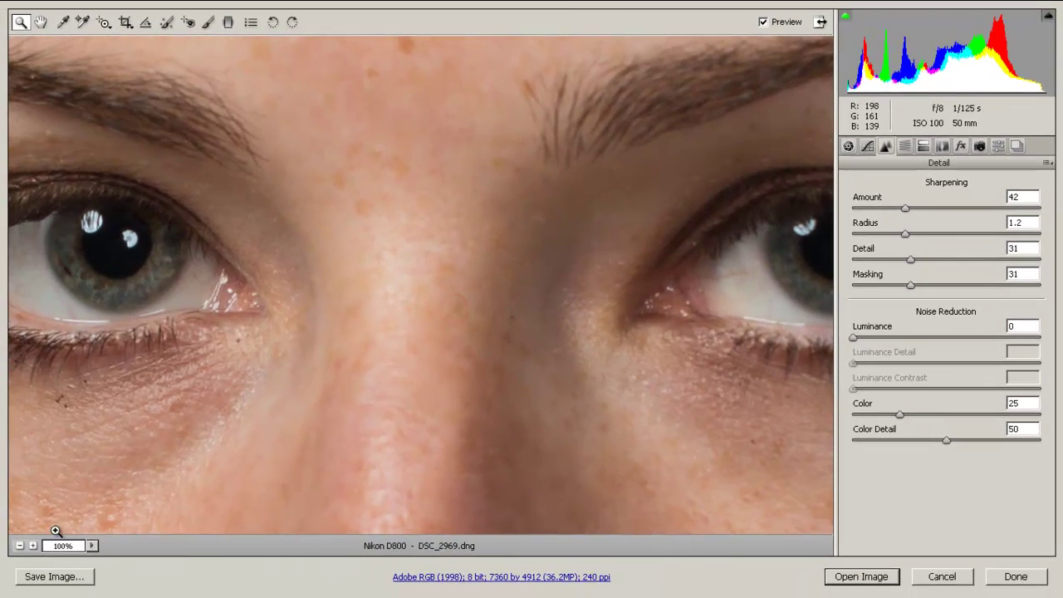
left_click(92, 546)
left_click(88, 528)
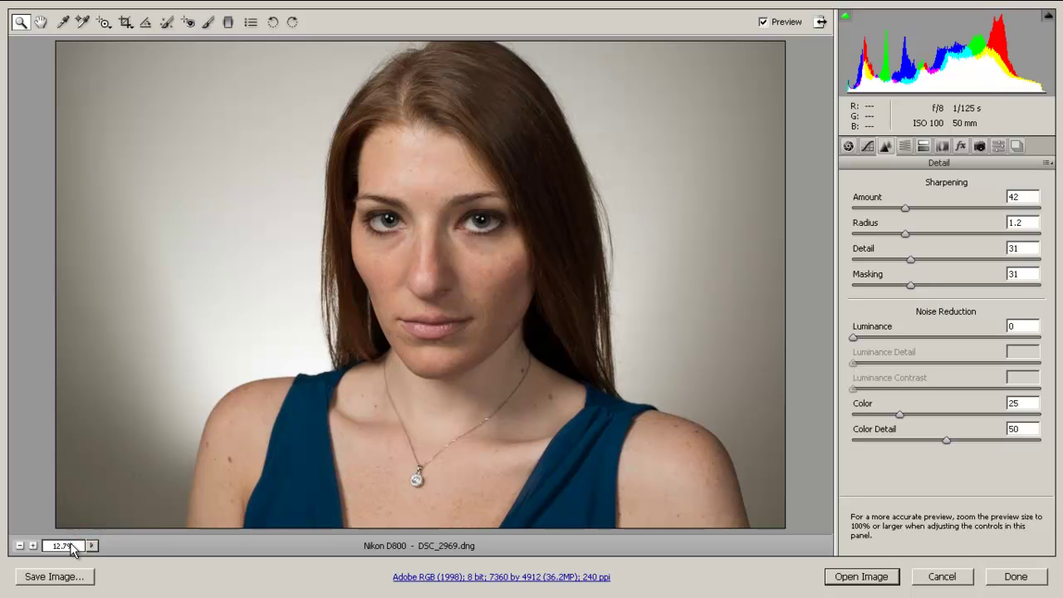
left_click(92, 546)
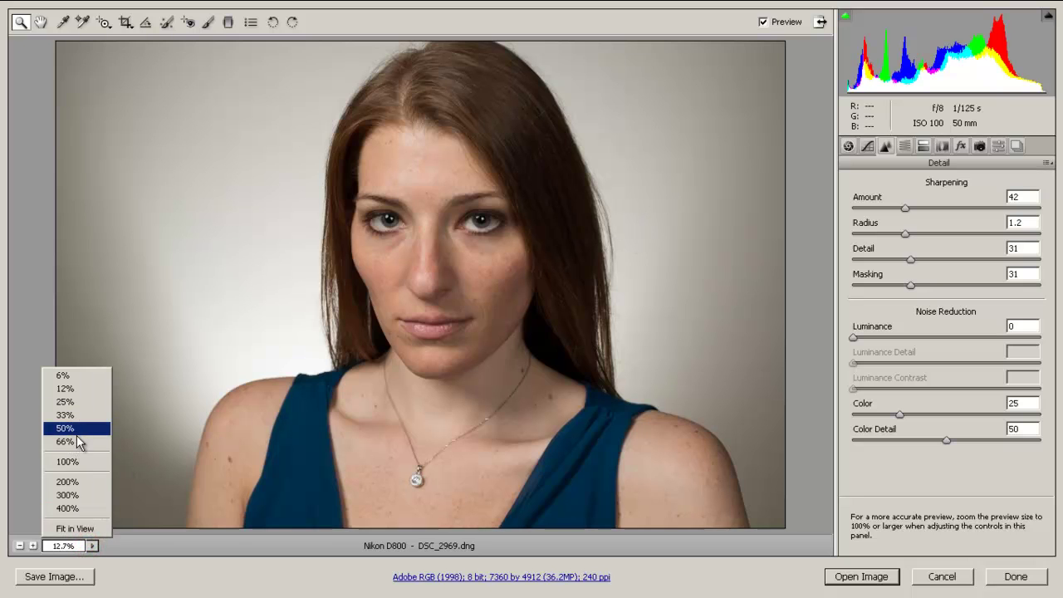
left_click(86, 461)
left_click_drag(493, 194, 522, 368)
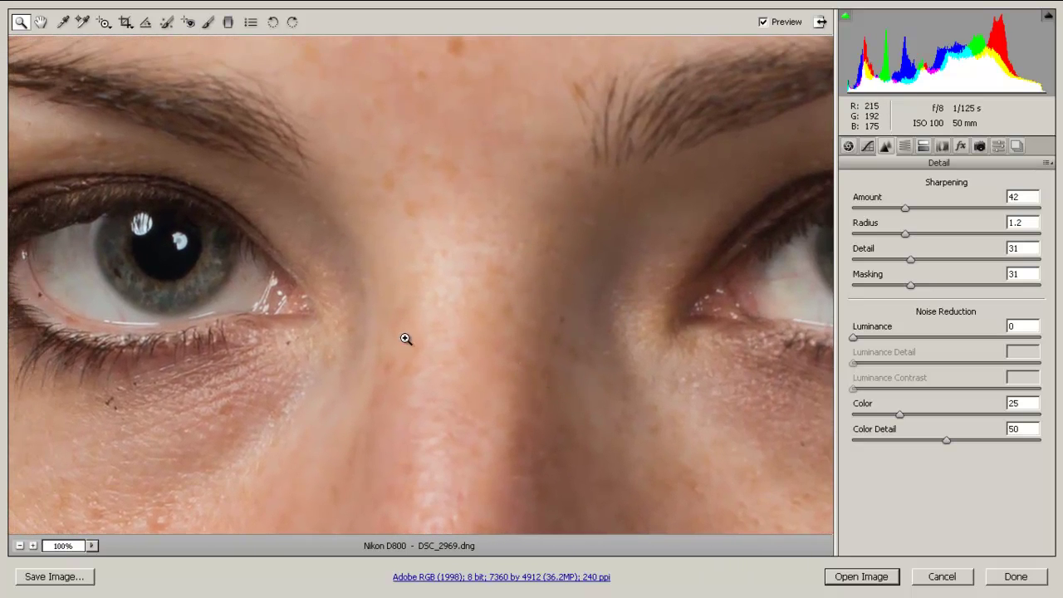
- Show the Lens Corrections settings with the whole portrait fitted in view
left_click(942, 148)
left_click(93, 546)
left_click(95, 528)
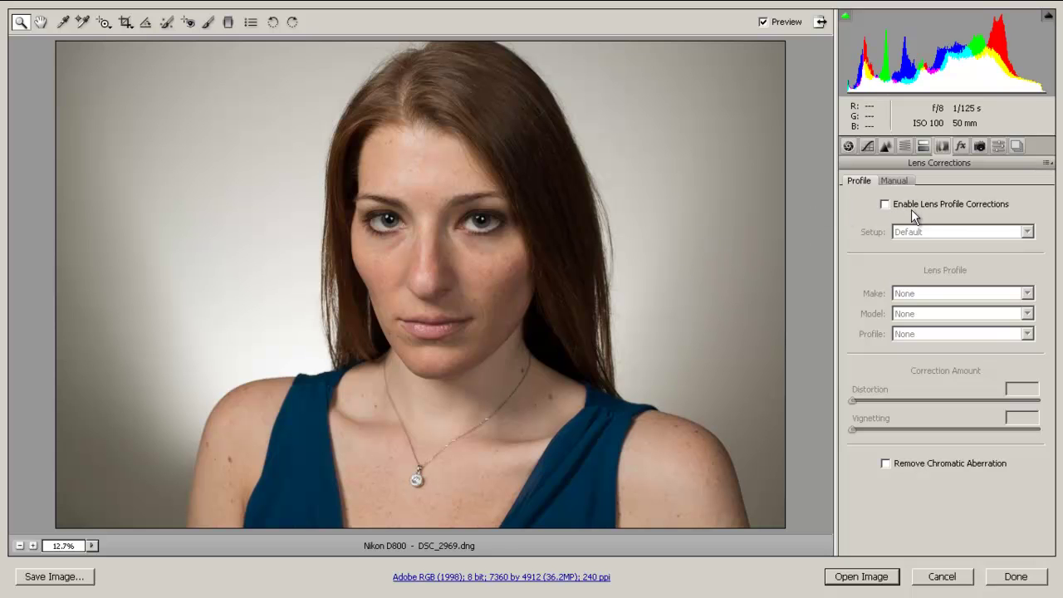
- Enable the Nikon 50mm lens profile correction, toggling it to compare vignetting, and leave it on
left_click(885, 205)
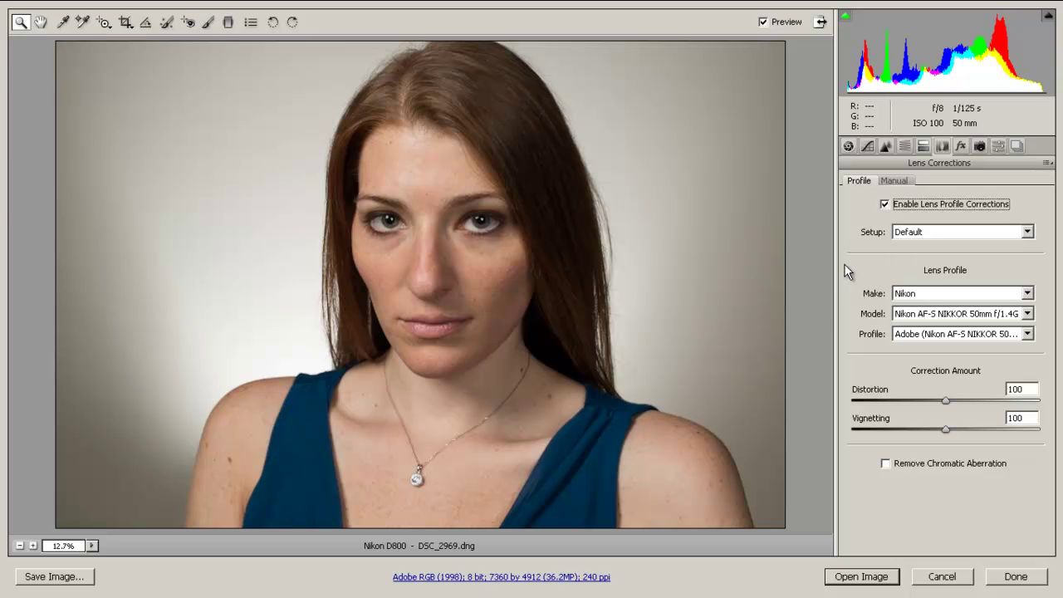
left_click(885, 204)
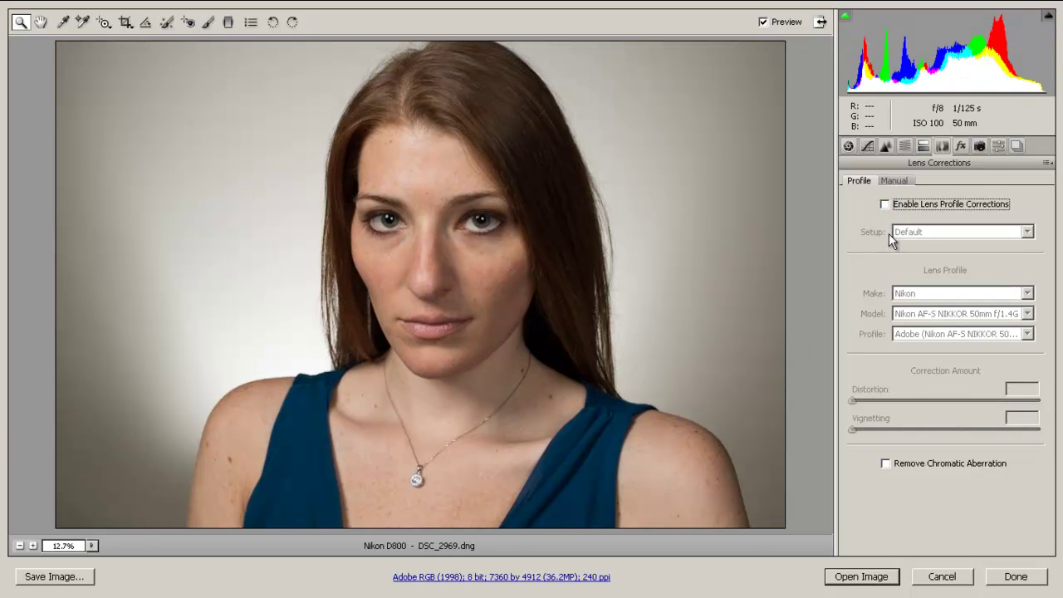
left_click(885, 203)
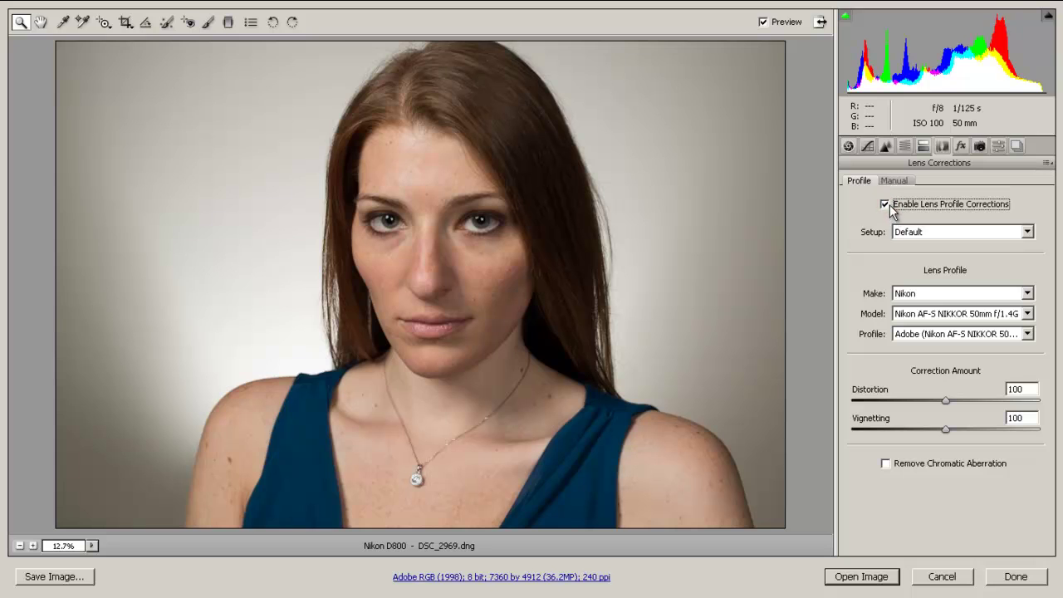
left_click(885, 205)
left_click(885, 204)
left_click(885, 204)
left_click(885, 204)
left_click(885, 204)
left_click(884, 205)
left_click(885, 204)
left_click(885, 204)
left_click(885, 204)
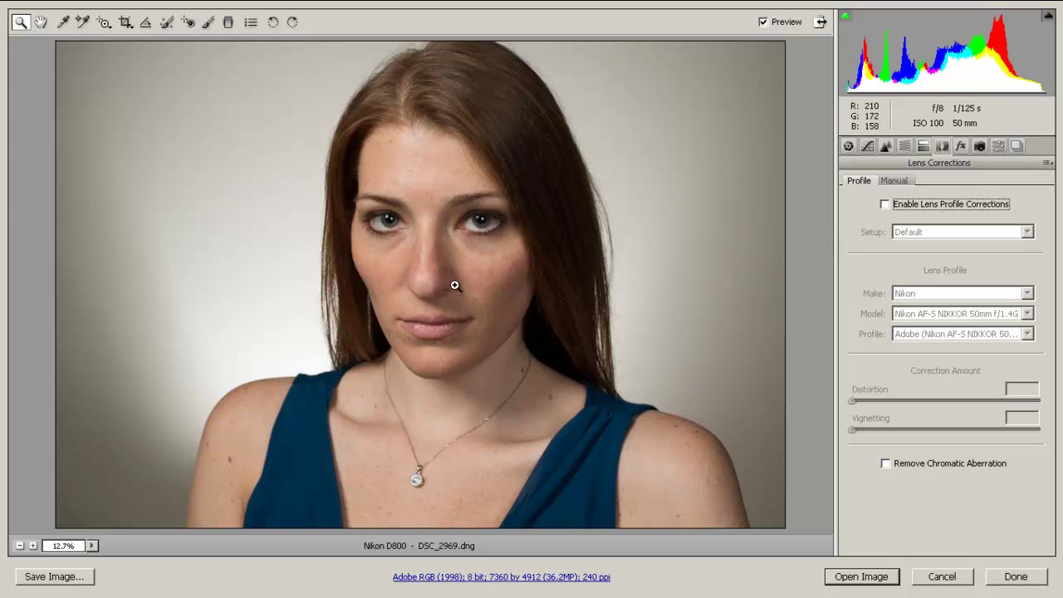
left_click(885, 205)
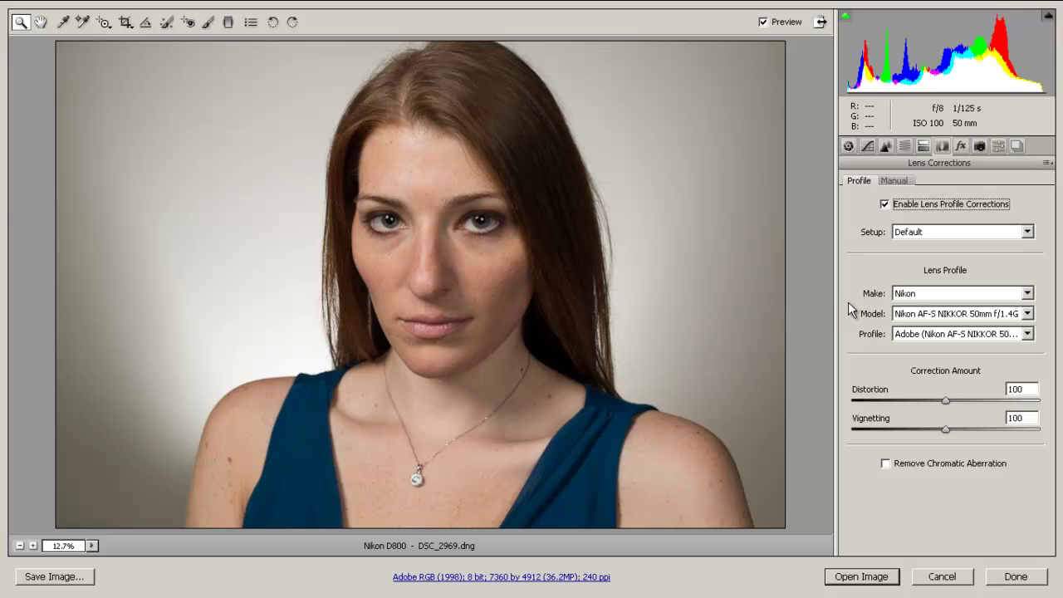
- Open the edited DSC_2969 portrait in Photoshop with all Camera Raw adjustments
left_click(864, 573)
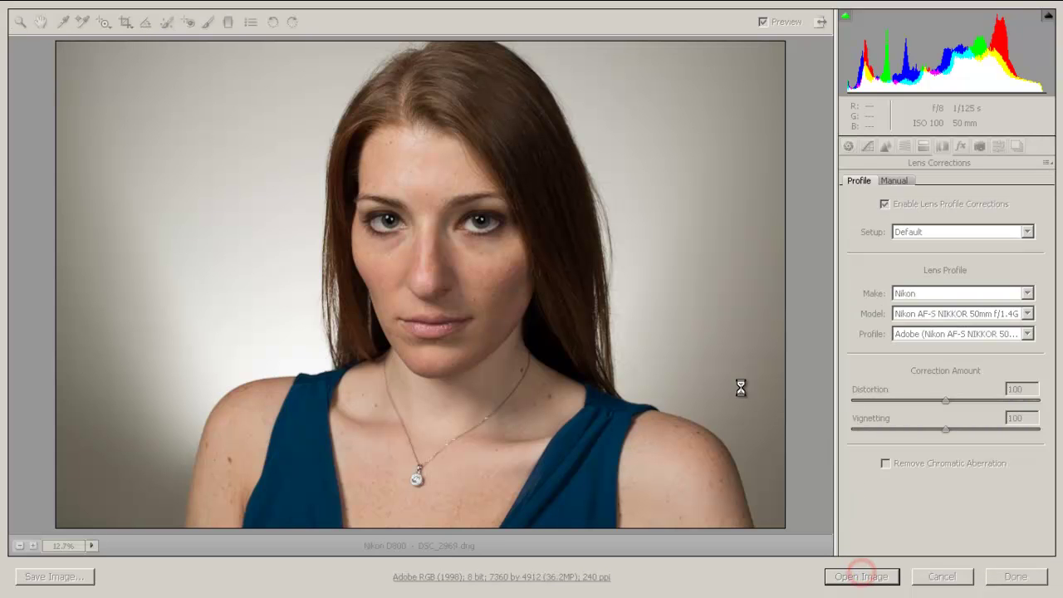